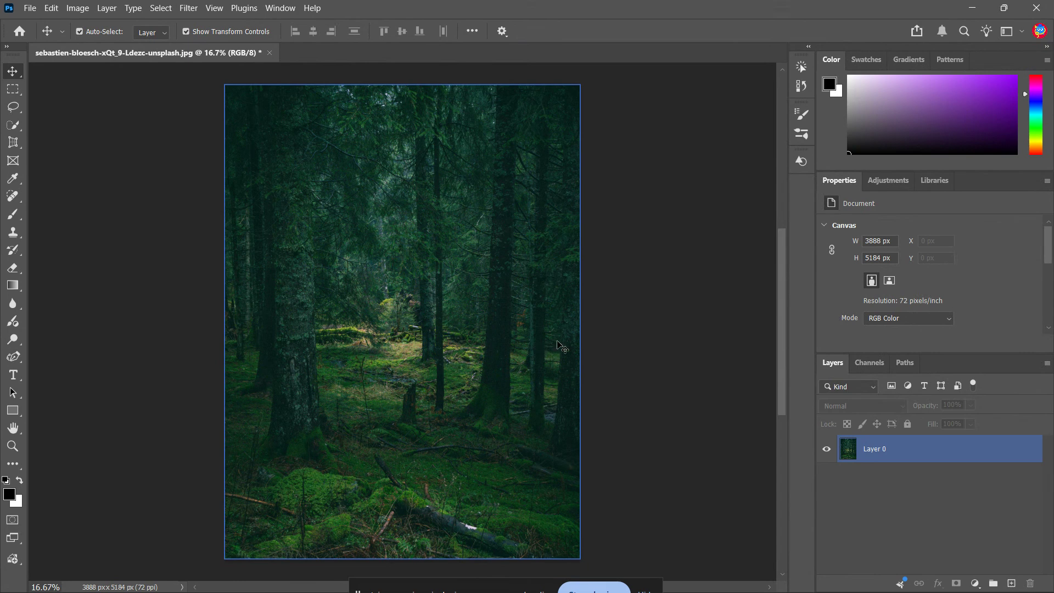
- Convert Layer 0 with the forest photo to a Smart Object
key(ctrl)
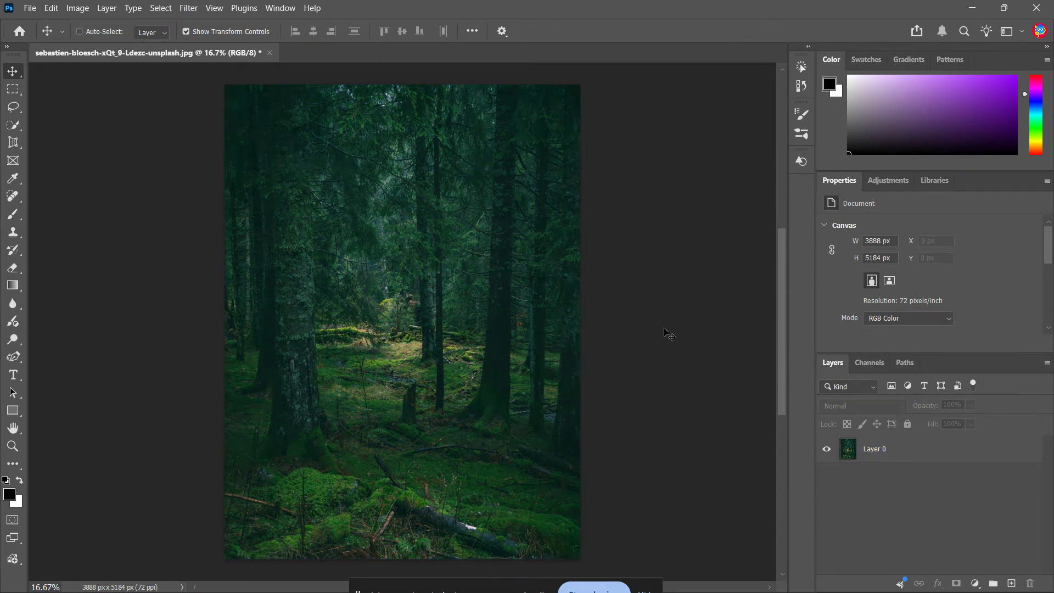
scroll(669, 334, up, 1)
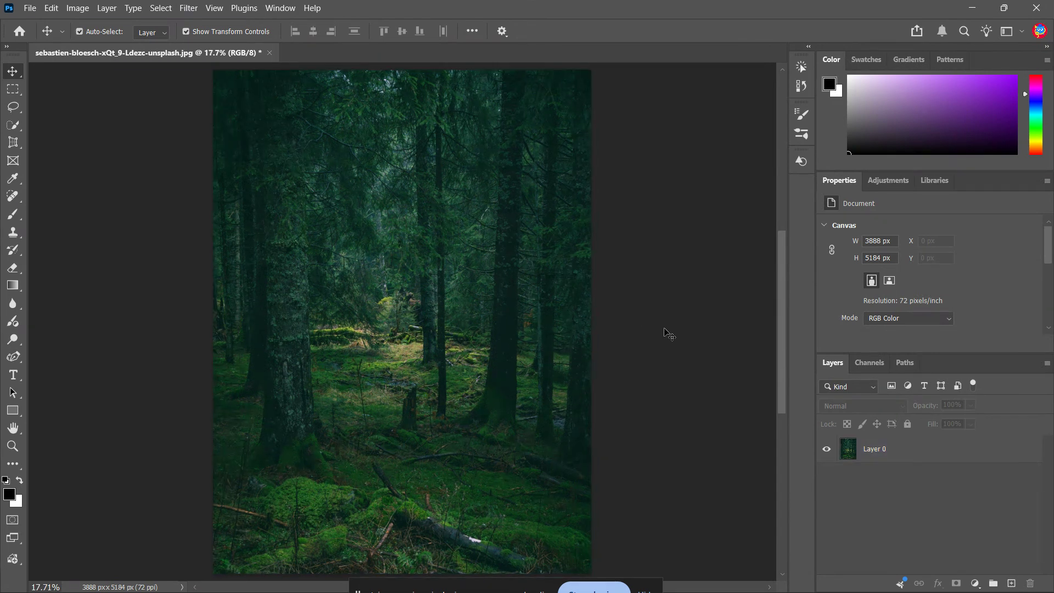
right_click(965, 453)
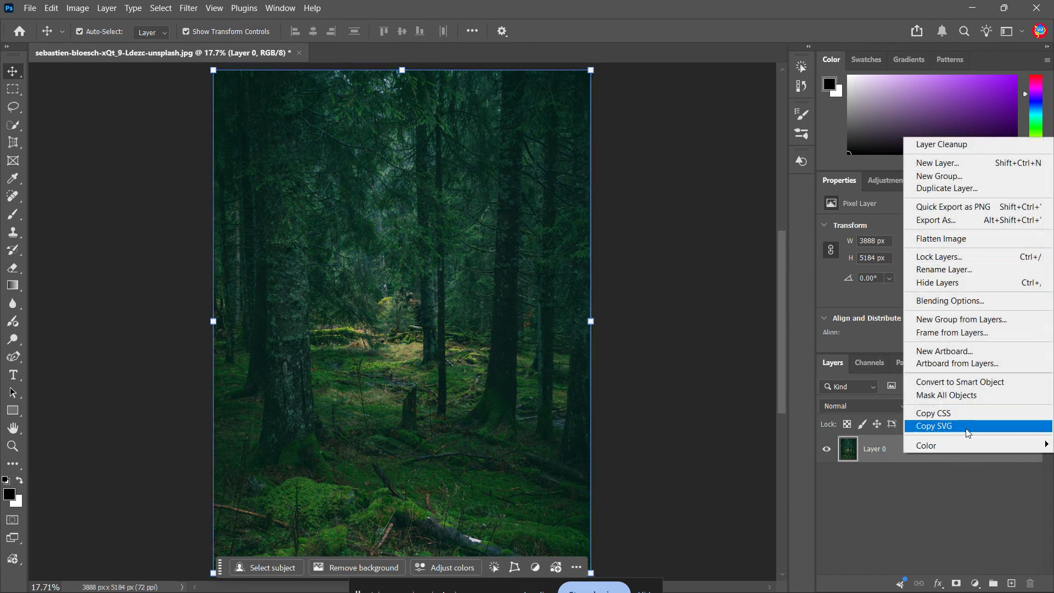
click(983, 382)
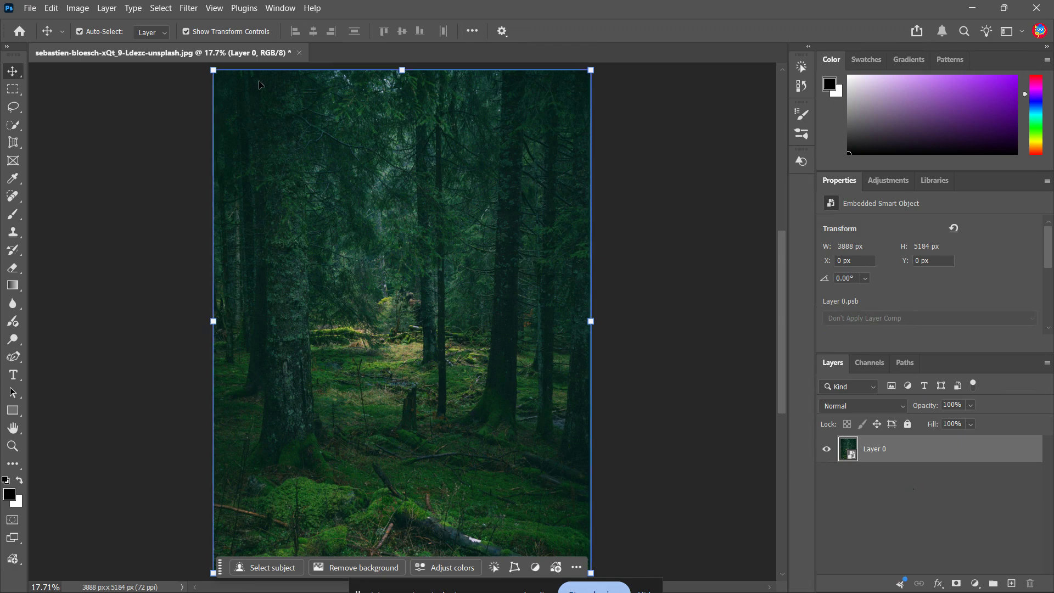
- Start the Camera Raw Filter on the forest layer and set Contrast to +20, Highlights to -18 and Shadows to +11
click(189, 9)
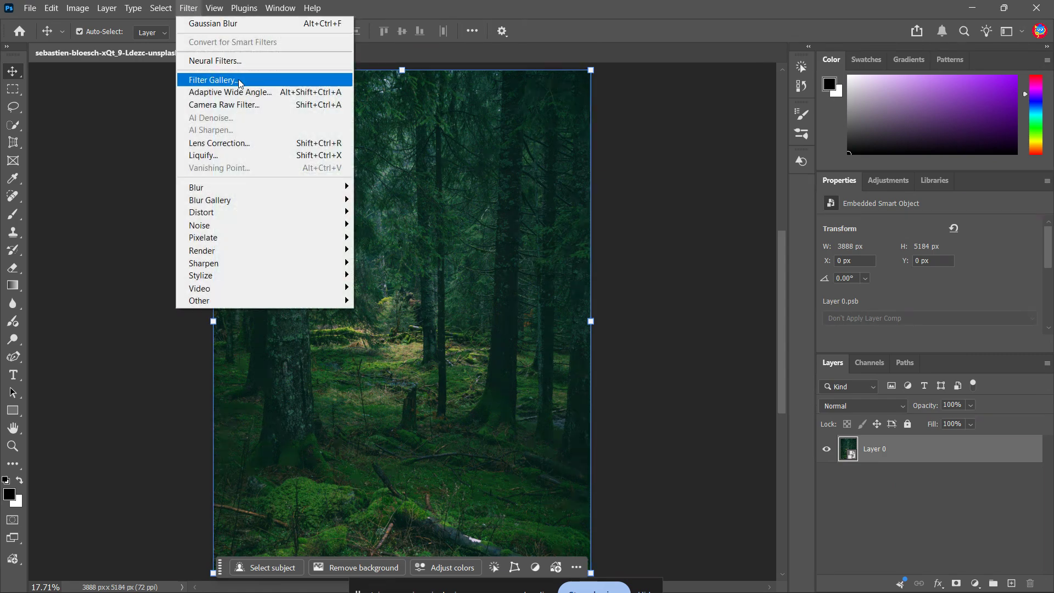
click(254, 106)
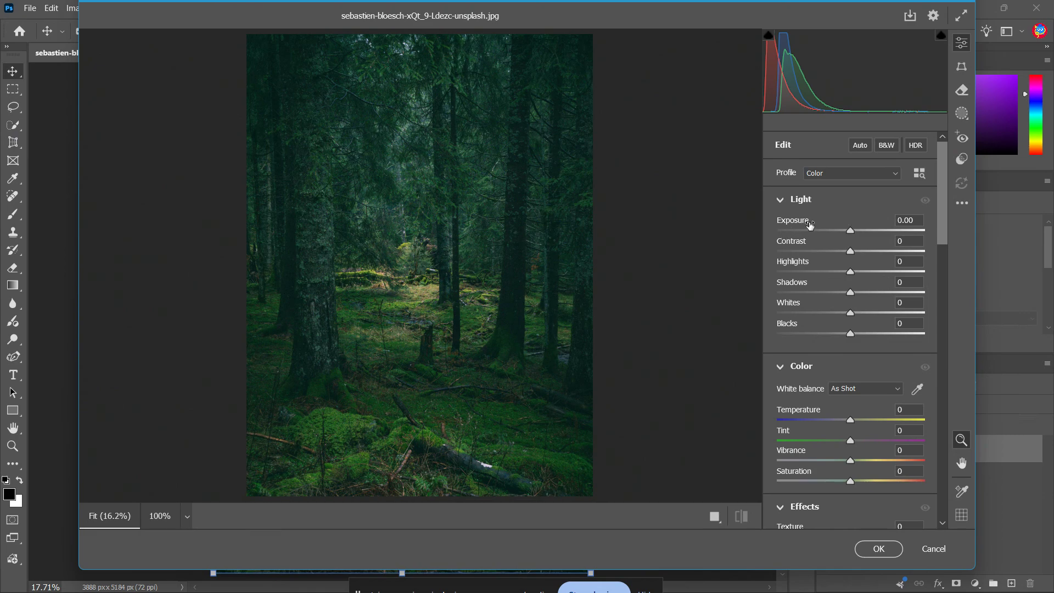
mouse_move(940, 191)
mouse_down()
mouse_move(934, 268)
mouse_move(941, 186)
mouse_up()
mouse_move(850, 253)
mouse_down()
mouse_move(892, 263)
mouse_move(867, 261)
mouse_up()
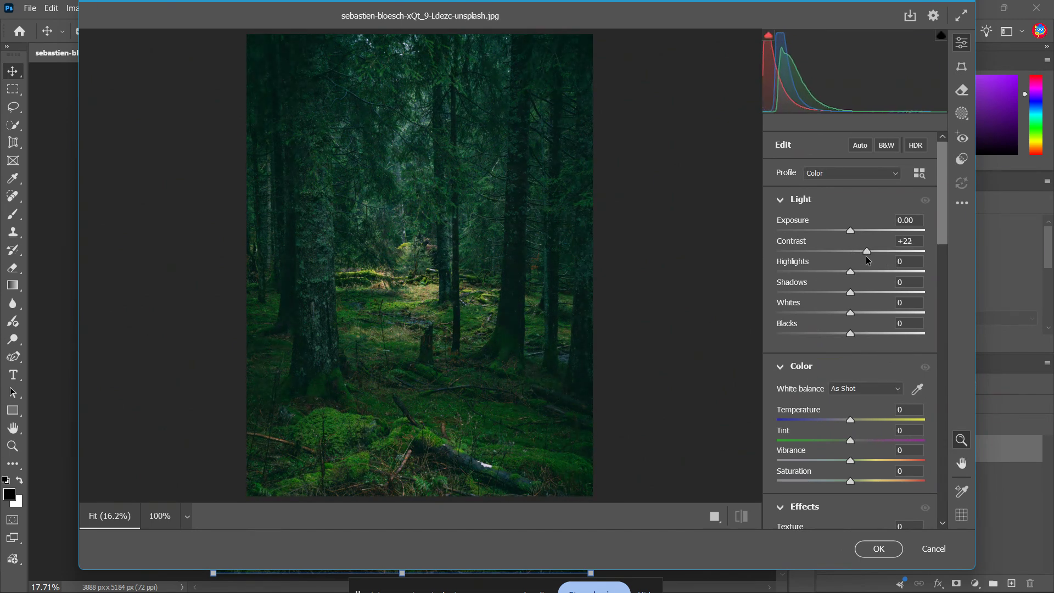
click(916, 239)
text(20)
drag(849, 272, 861, 299)
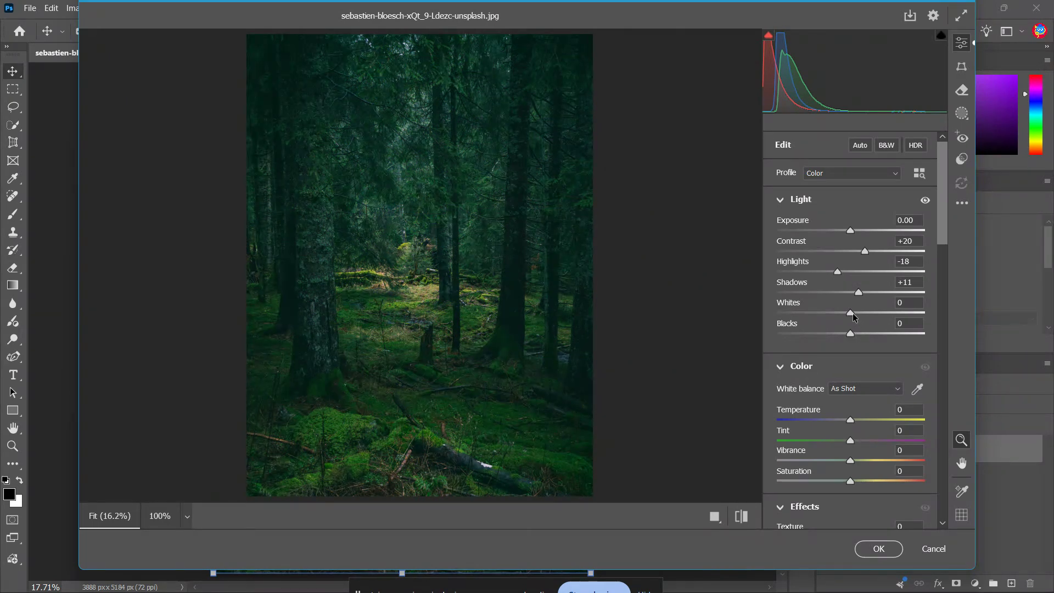
- Set Whites to +48 and Blacks to -81, using the clipping preview as a guide
key(alt)
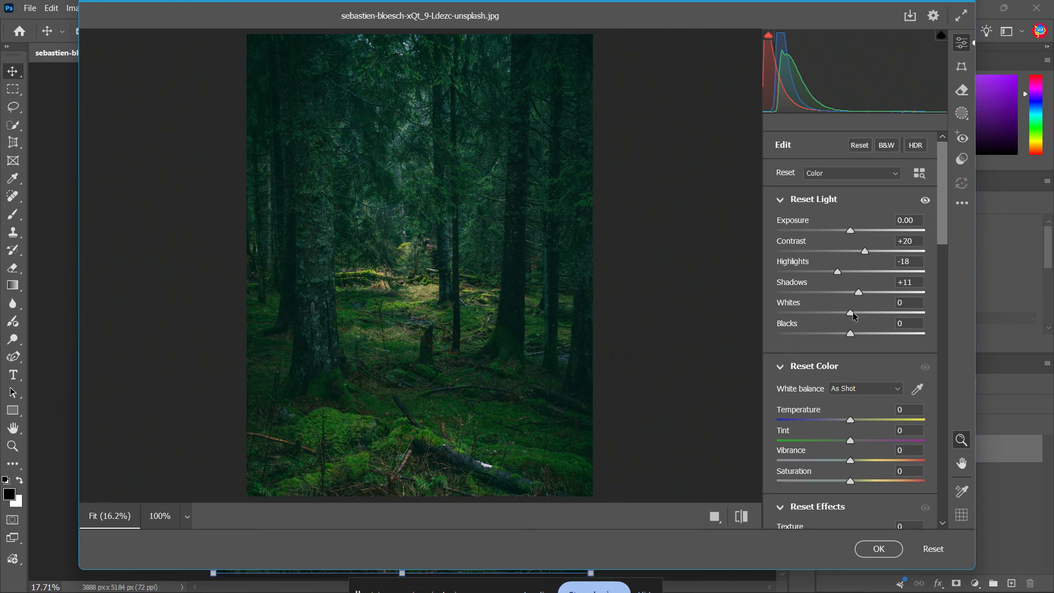
alt+click(853, 316)
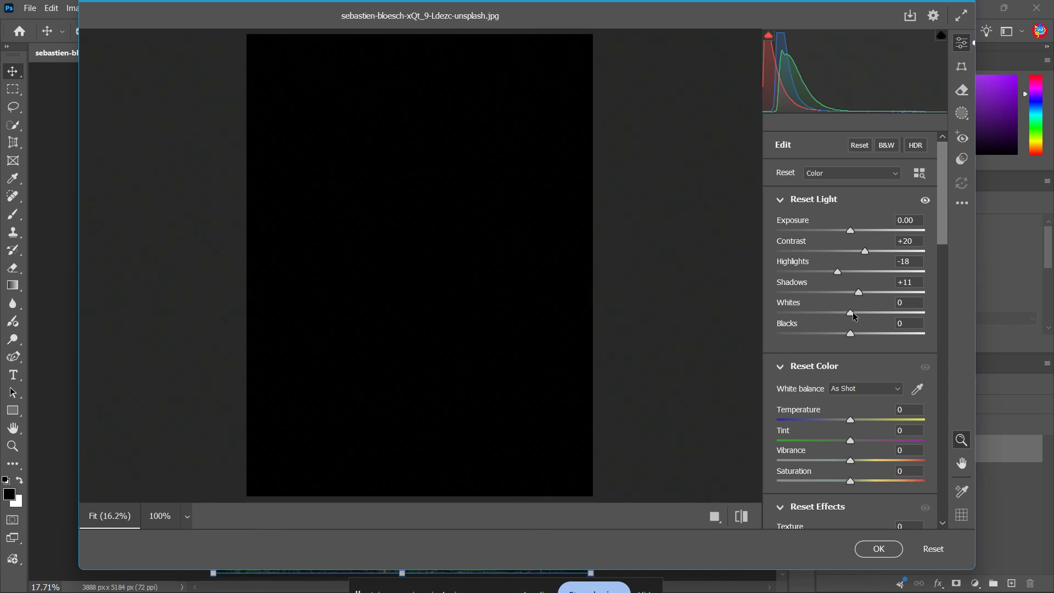
drag(854, 316, 777, 308)
key(alt)
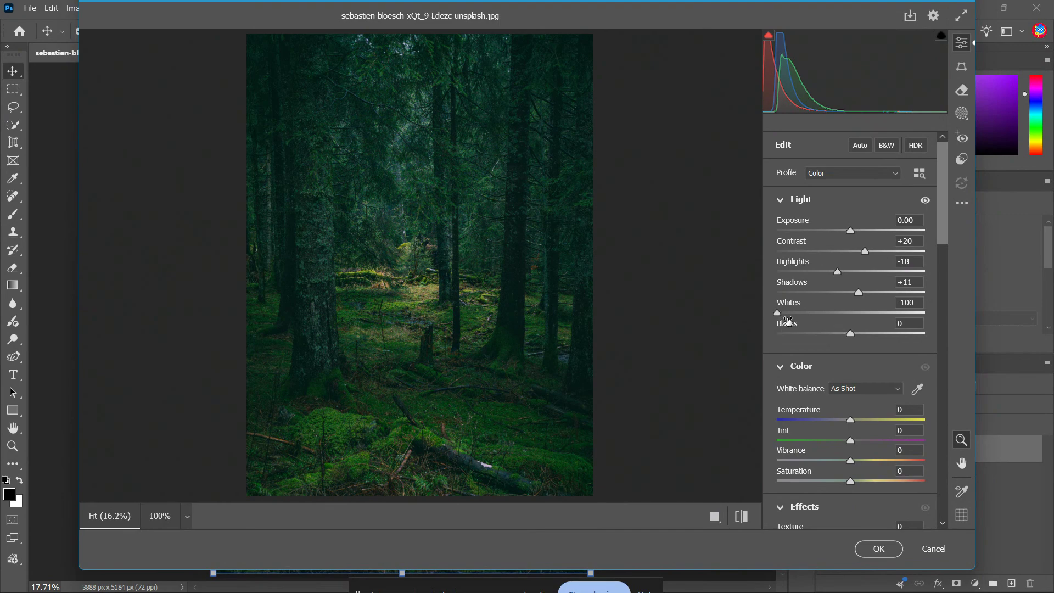
key(alt)
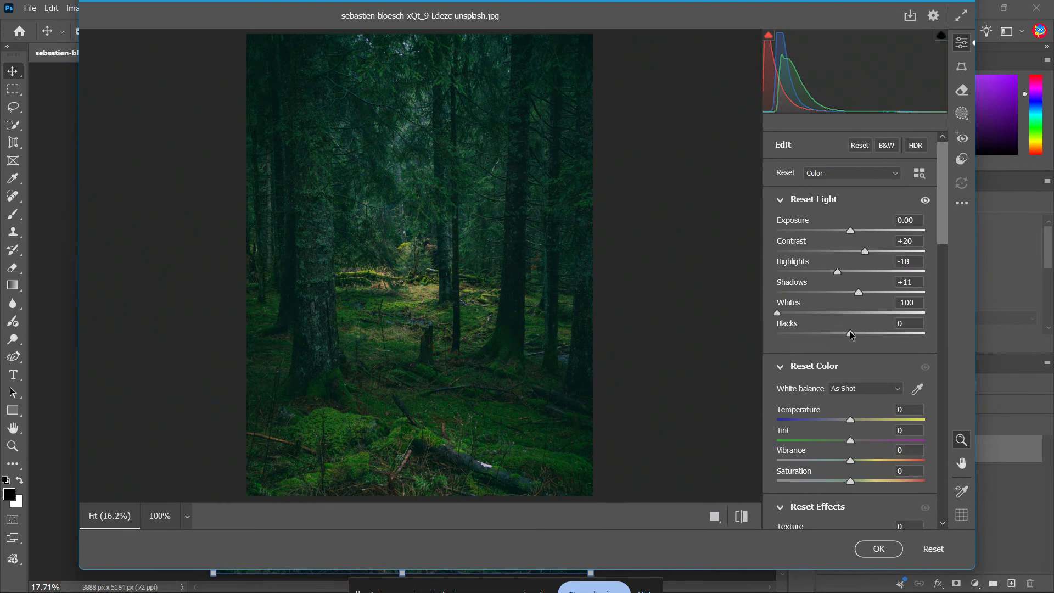
drag(850, 333, 885, 318)
key(alt)
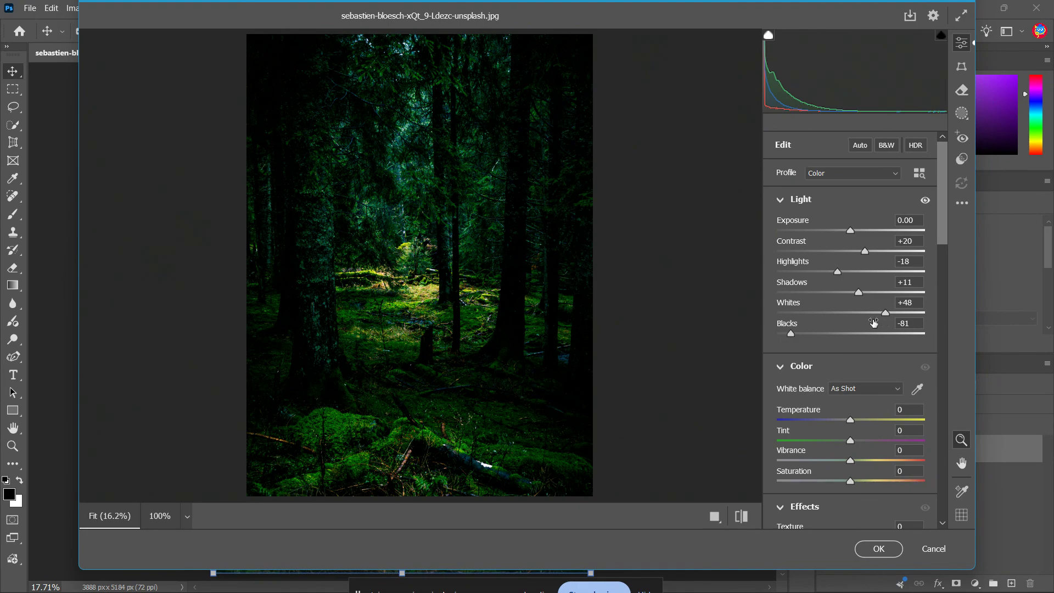
- Set the photo's Clarity to +19 and Dehaze to +5 in the Camera Raw effects
scroll(897, 363, down, 3)
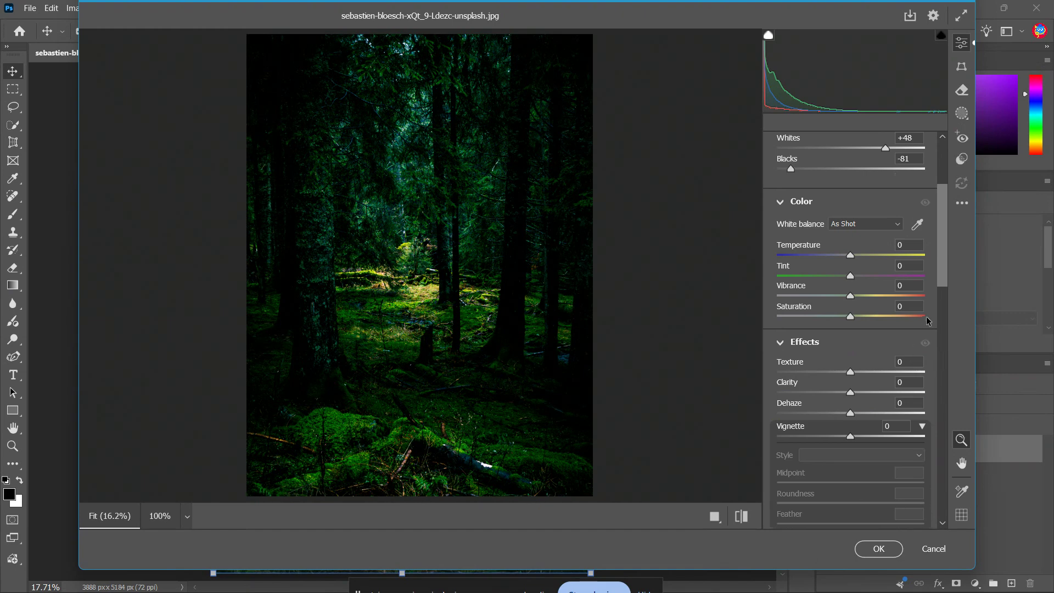
scroll(946, 284, down, 2)
scroll(948, 326, down, 9)
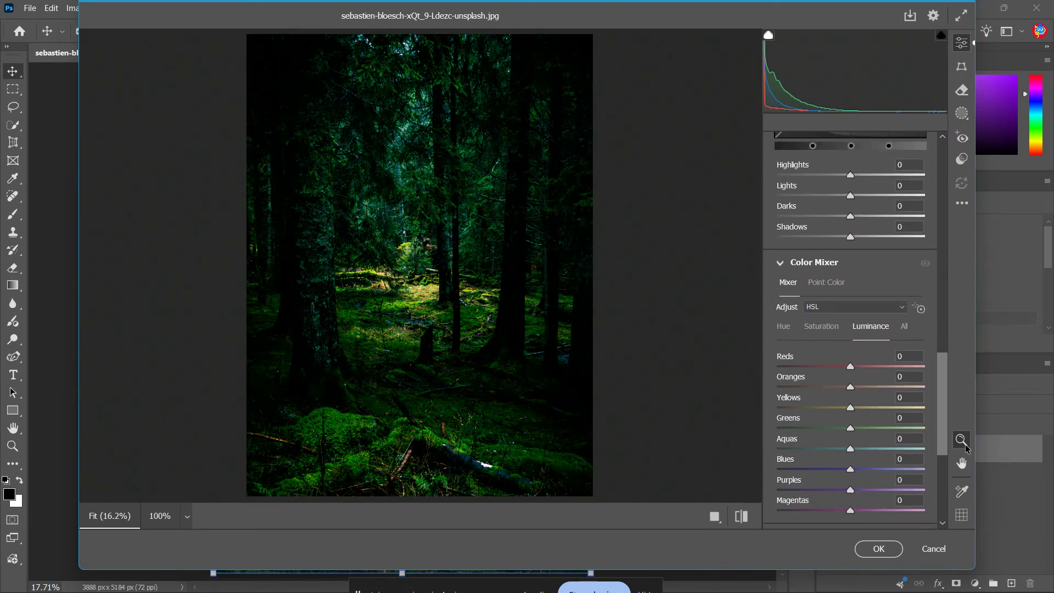
scroll(953, 320, up, 8)
scroll(953, 320, up, 2)
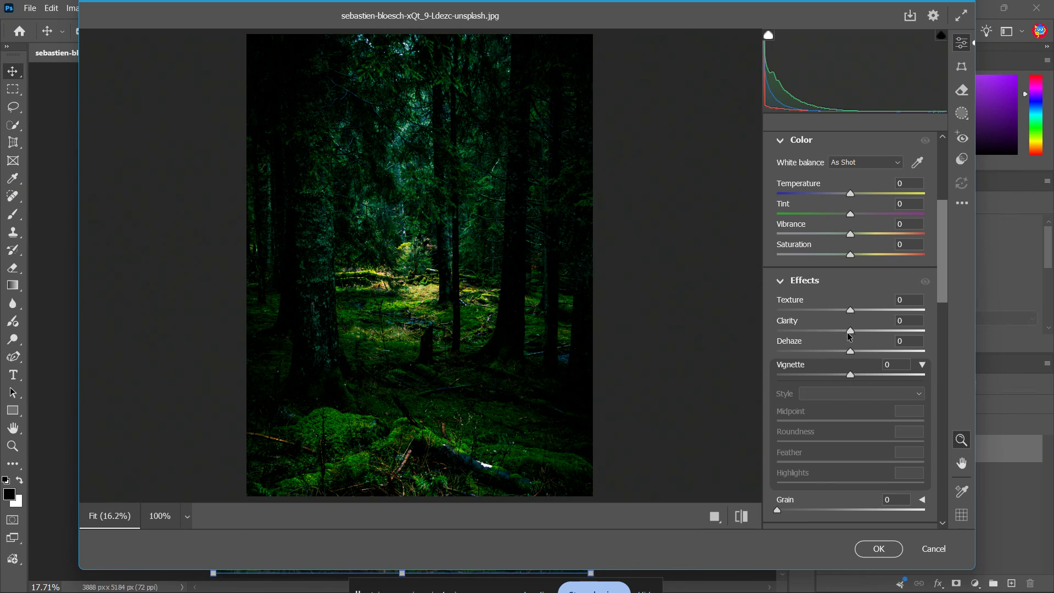
mouse_move(850, 336)
mouse_down()
mouse_move(870, 339)
mouse_move(864, 330)
mouse_up()
mouse_move(849, 349)
mouse_down()
mouse_move(868, 350)
mouse_move(845, 354)
mouse_move(855, 353)
mouse_up()
click(911, 336)
text(+5)
- Examine the Color Grading wheels, the Color Mixer's hue and saturation controls, and the Curve, Effects and Color settings
drag(943, 288, 949, 516)
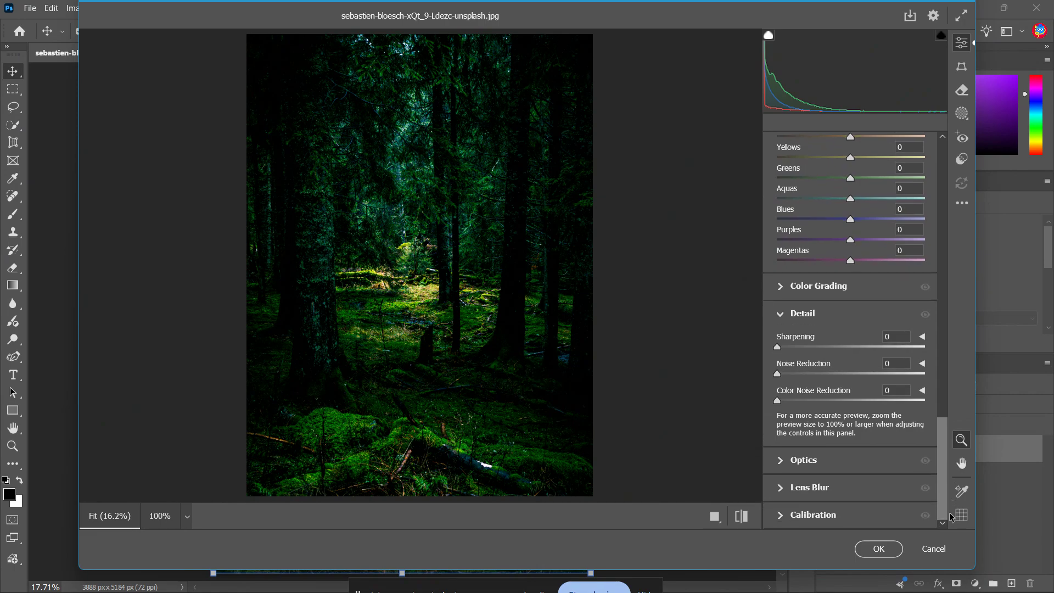
click(779, 287)
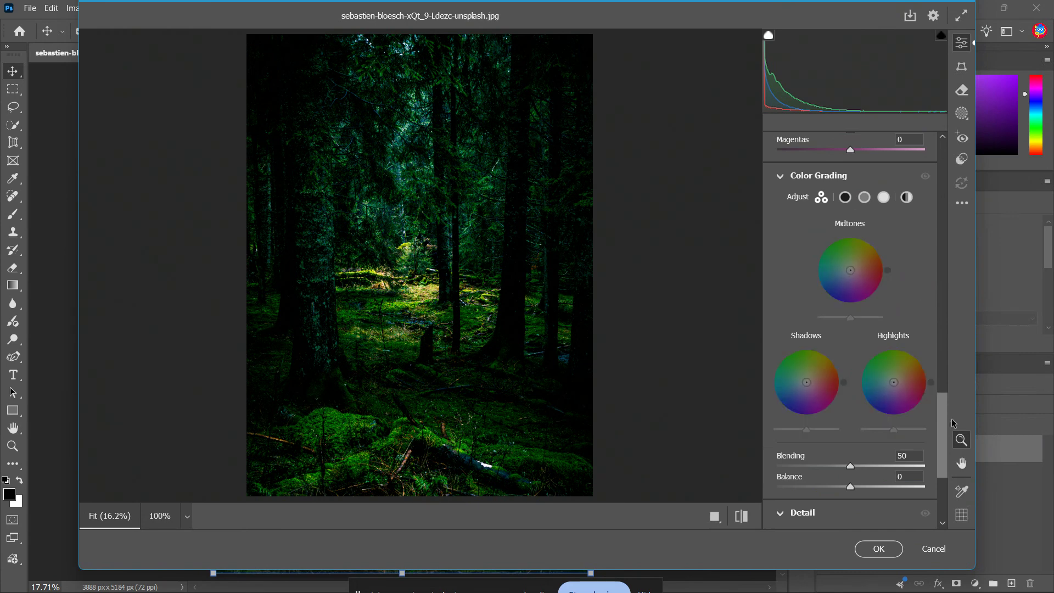
drag(940, 444, 936, 352)
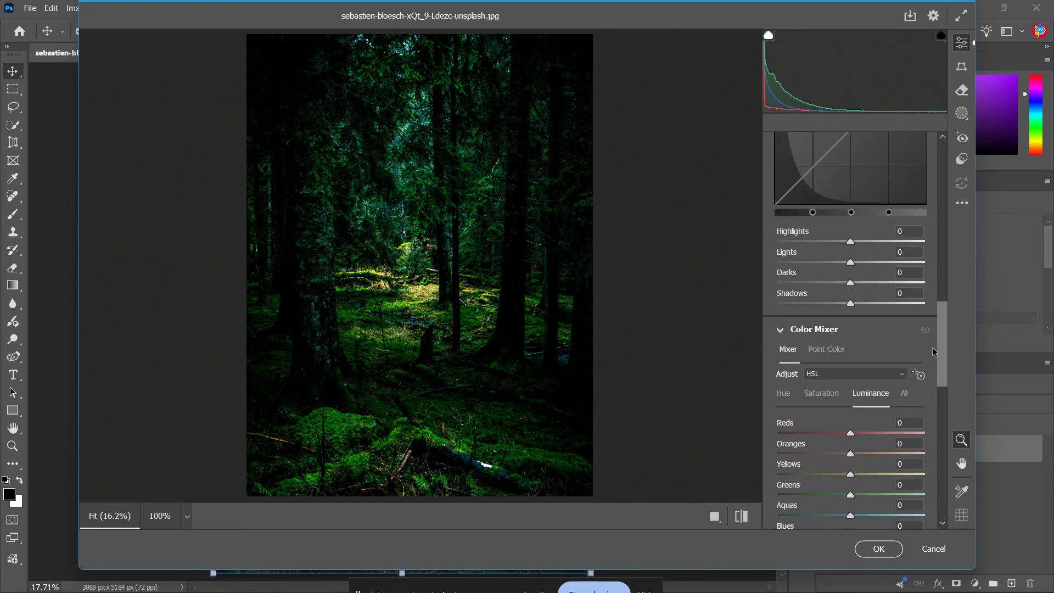
click(801, 401)
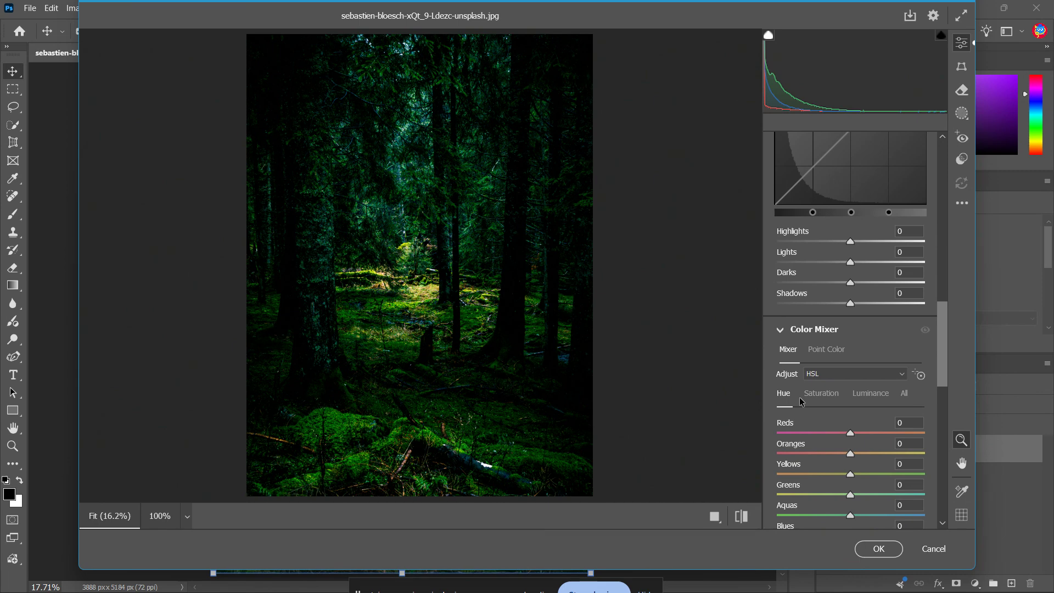
click(810, 401)
click(784, 394)
drag(938, 360, 972, 407)
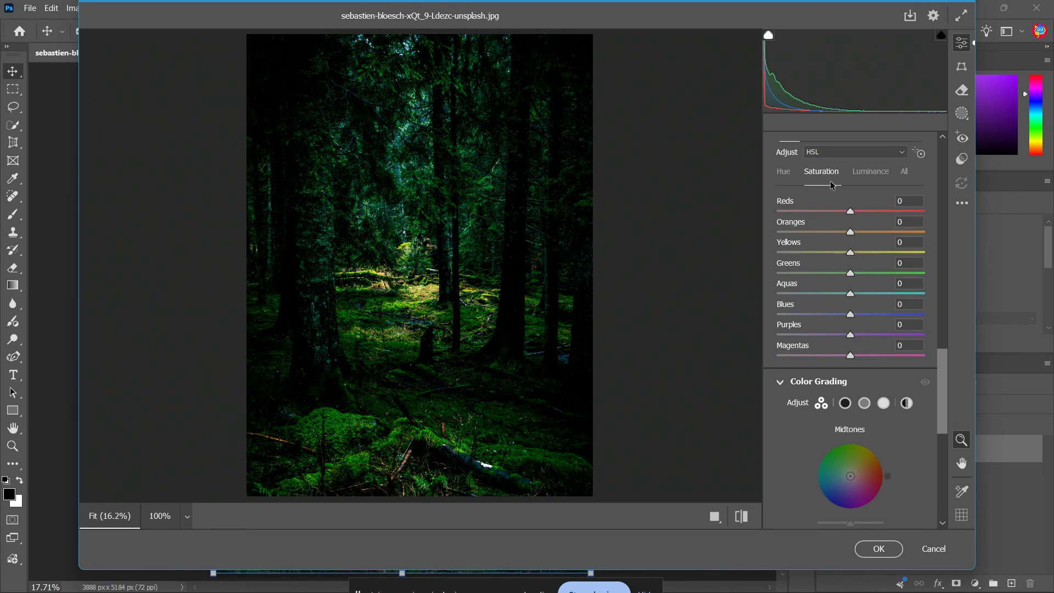
scroll(848, 208, up, 6)
scroll(891, 283, up, 5)
scroll(949, 315, down, 7)
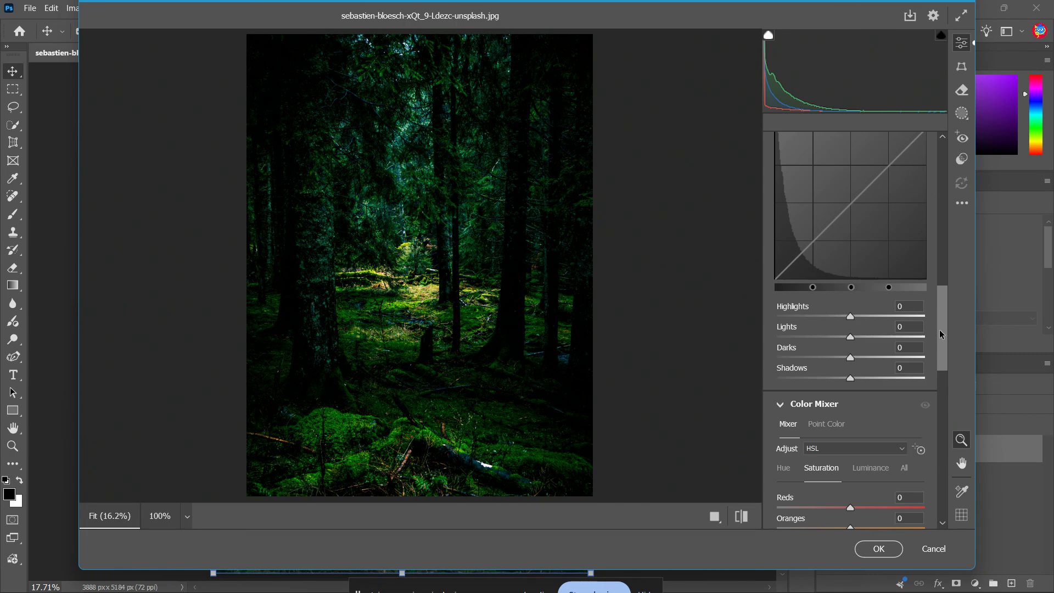
scroll(940, 329, up, 5)
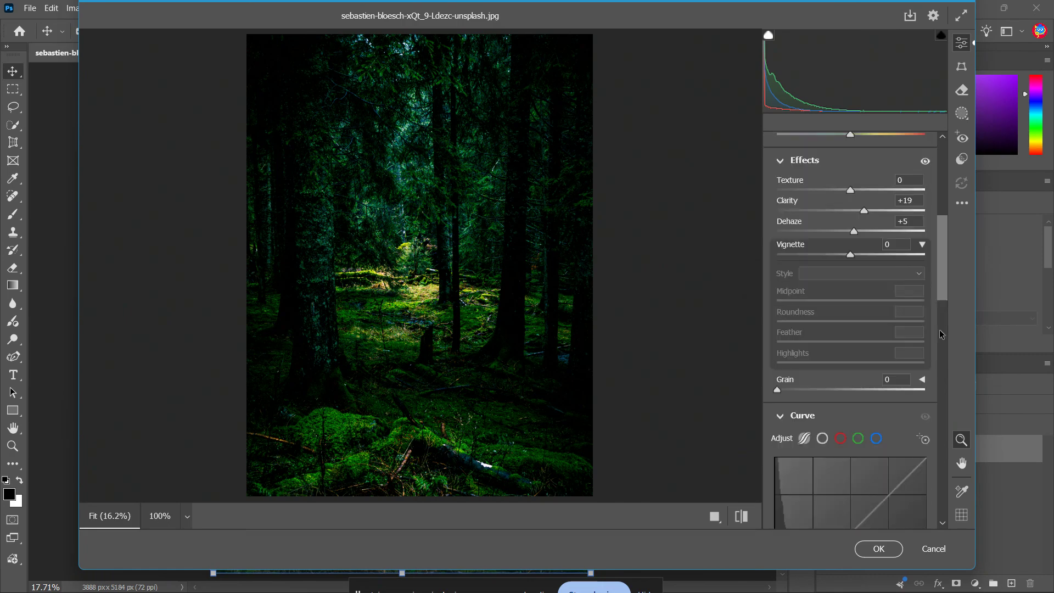
scroll(940, 330, up, 2)
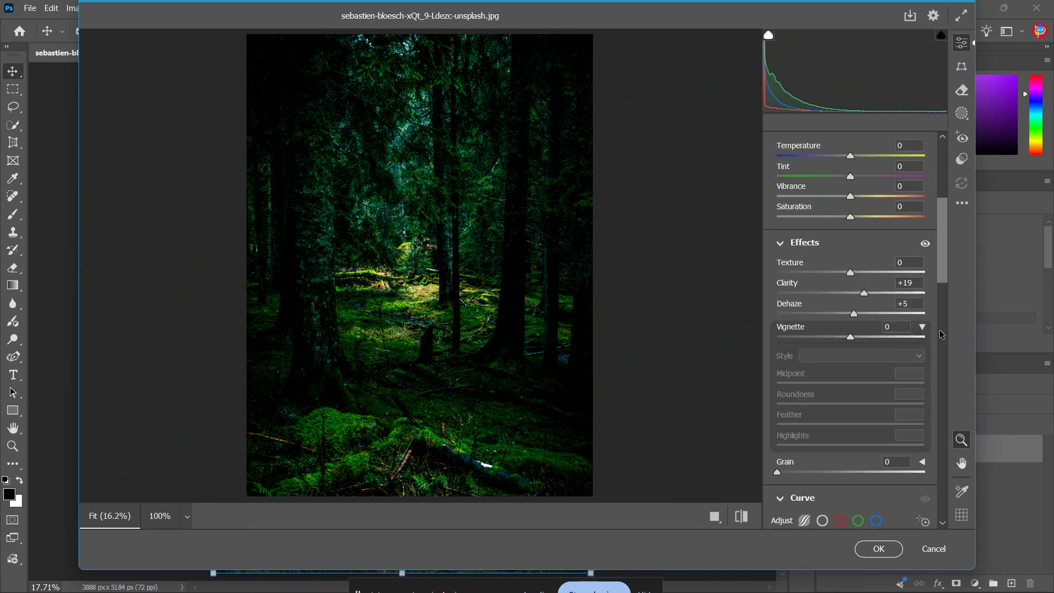
scroll(940, 333, down, 6)
scroll(940, 334, up, 5)
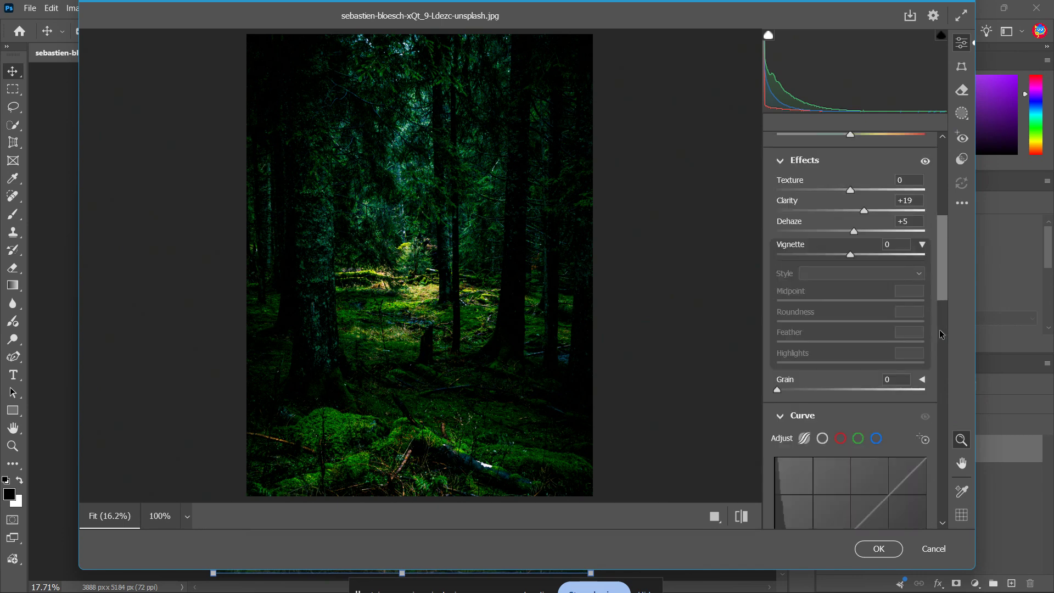
scroll(940, 333, up, 3)
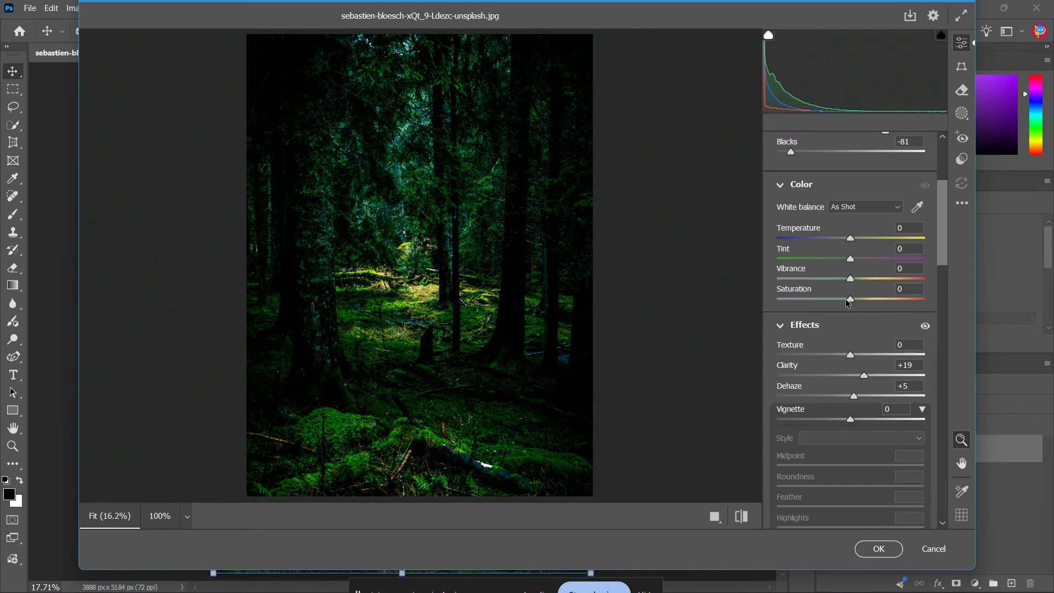
key(alt)
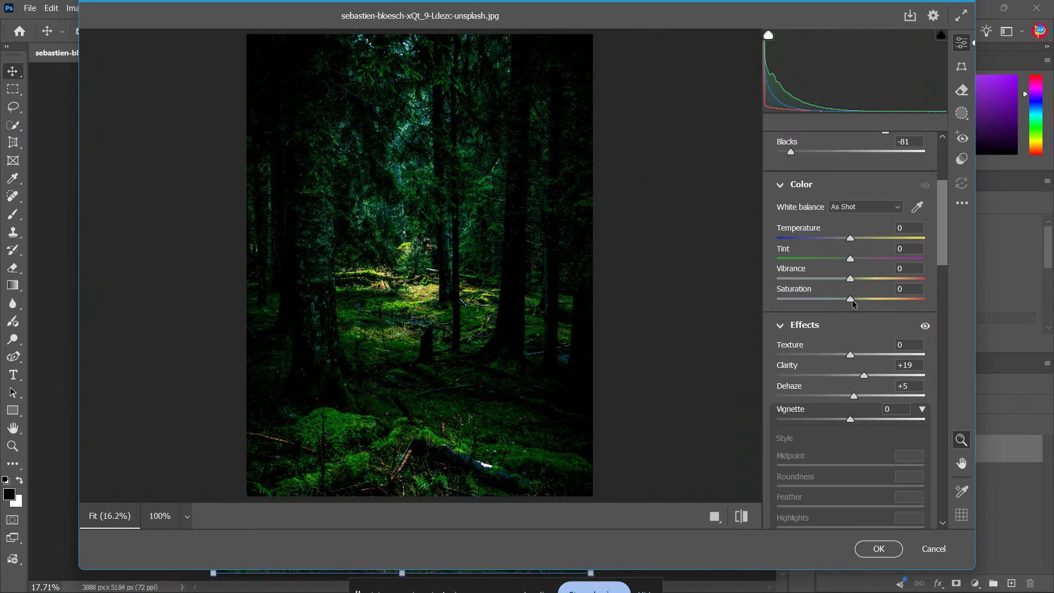
- Expand the Optics settings and set the photo's Sharpening to 28
drag(947, 237, 943, 516)
click(780, 464)
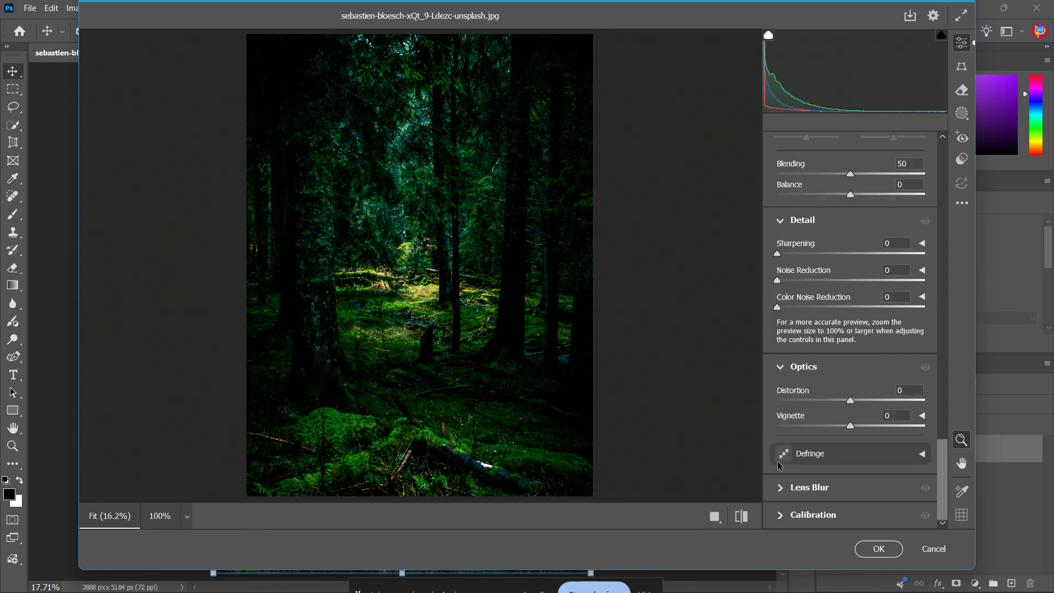
key(alt)
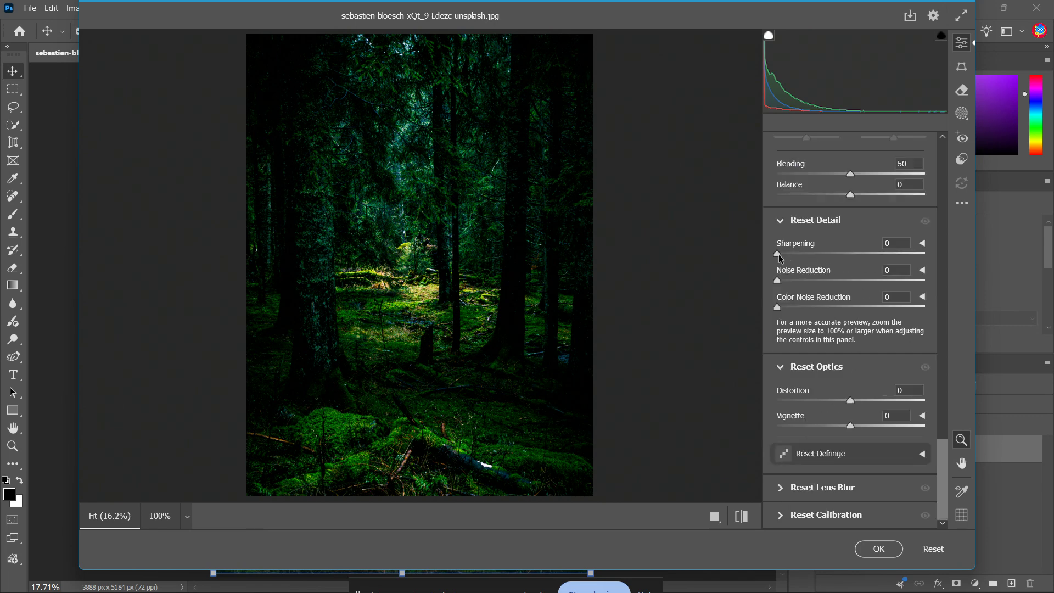
alt+click(778, 254)
drag(783, 254, 807, 272)
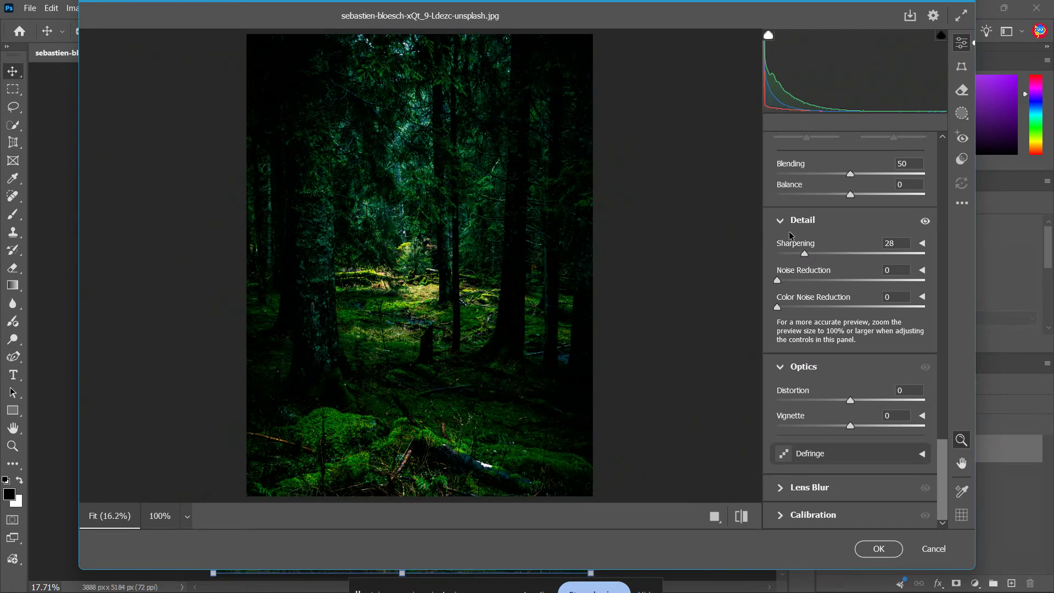
- Compare the photo before and after side by side, and apply the Camera Raw adjustments to the layer
click(715, 516)
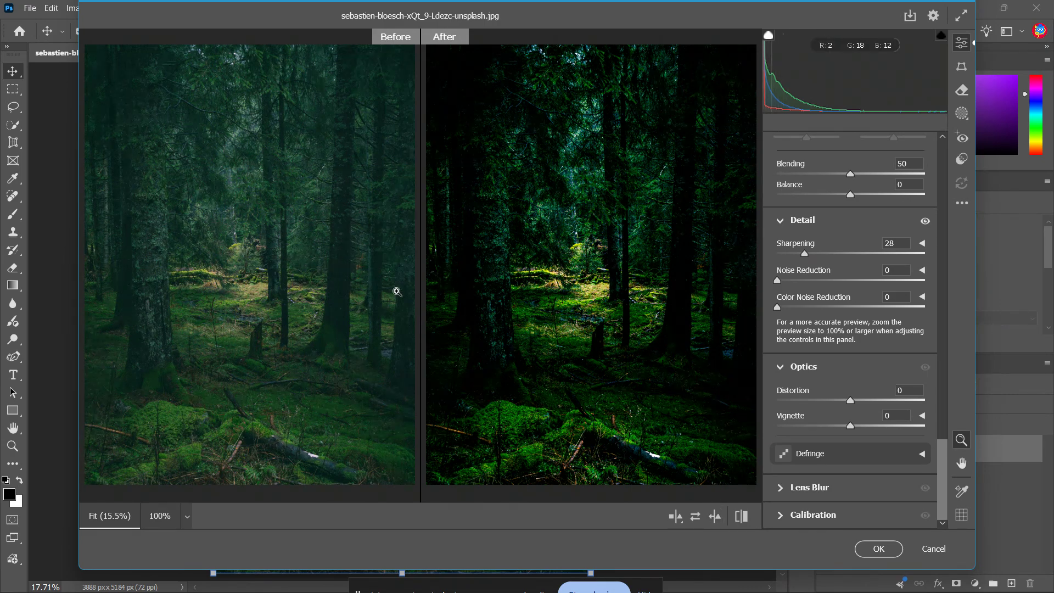
click(877, 549)
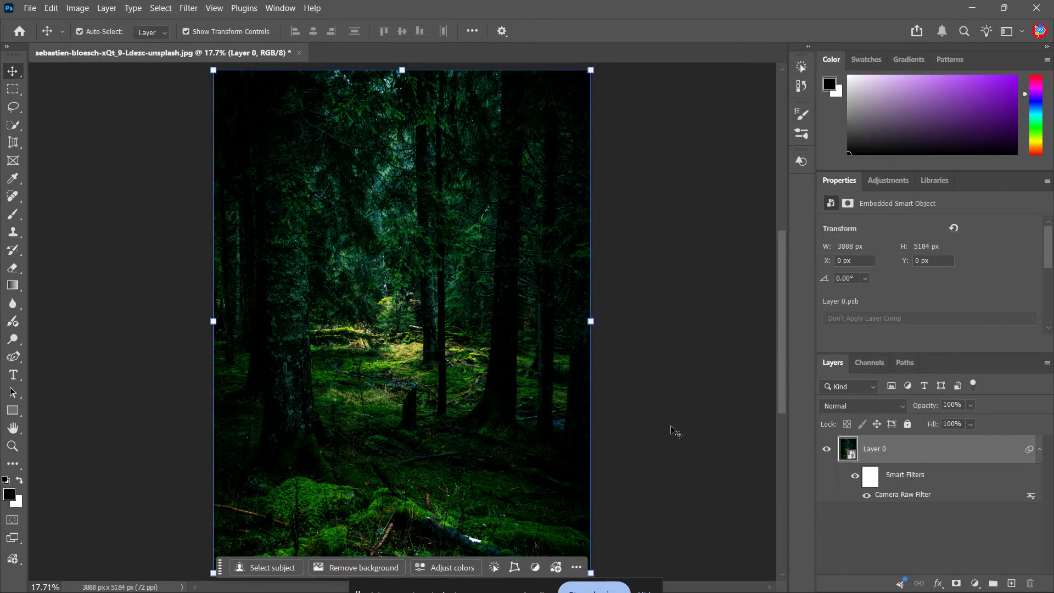
click(667, 430)
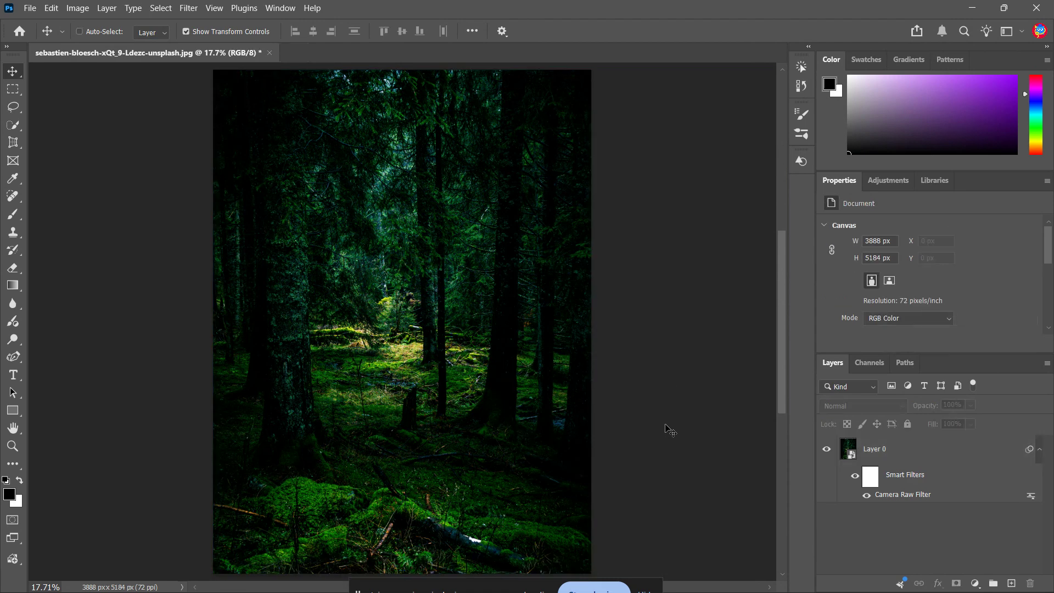